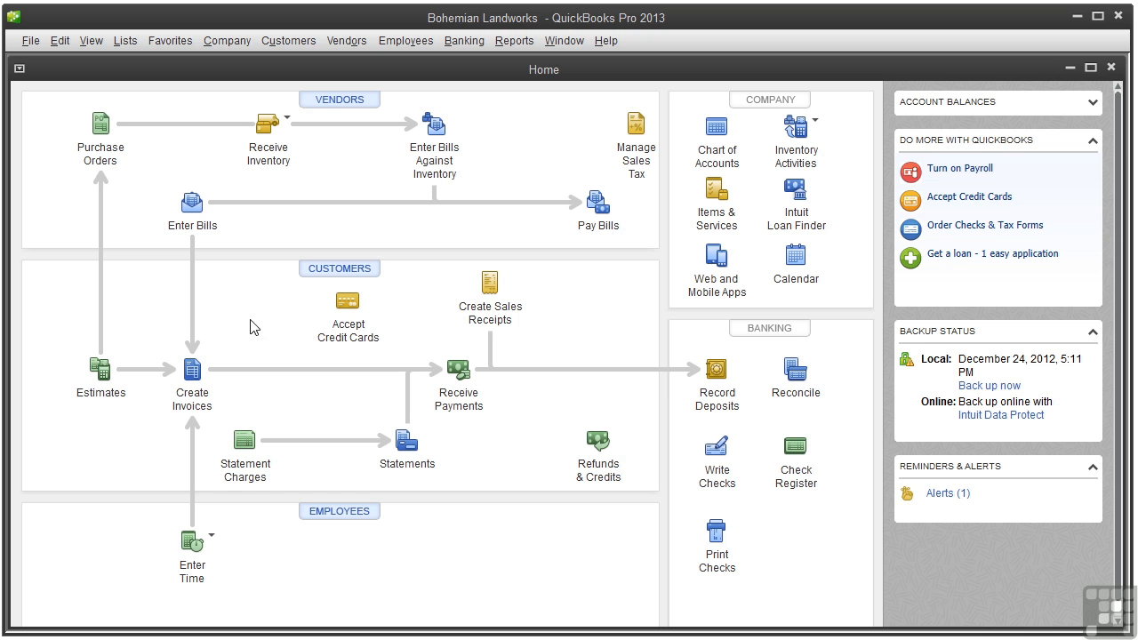
Start a new Other Charge item named Bad Check in the item list
{"action": "left_click", "coordinate": [704, 220]}
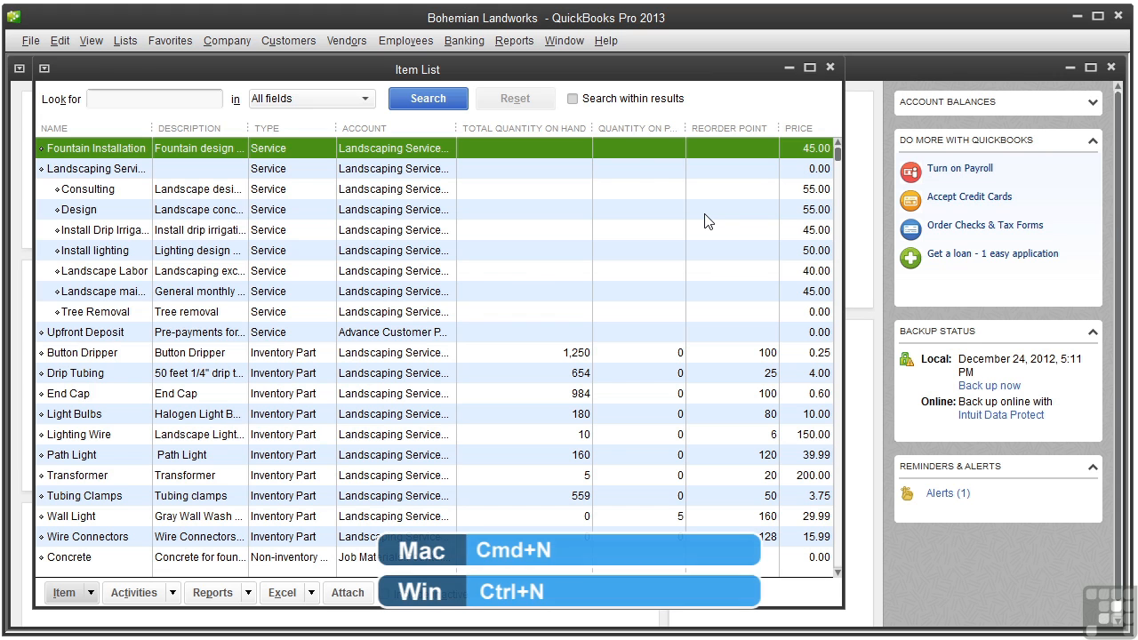
{"action": "key", "text": "ctrl+n"}
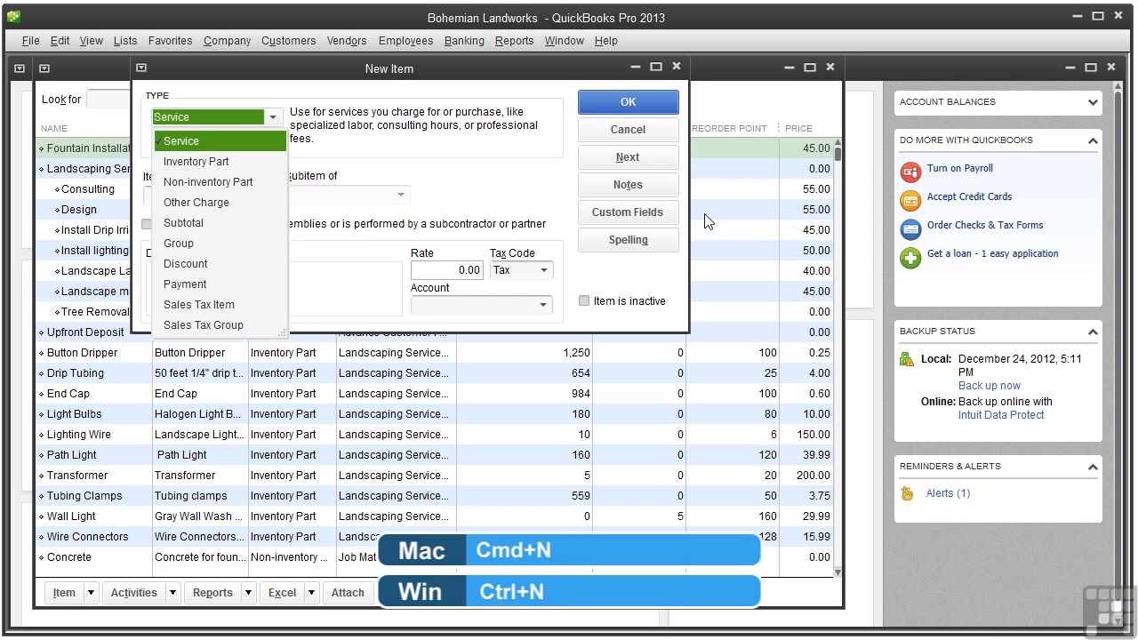
{"action": "left_click", "coordinate": [193, 203]}
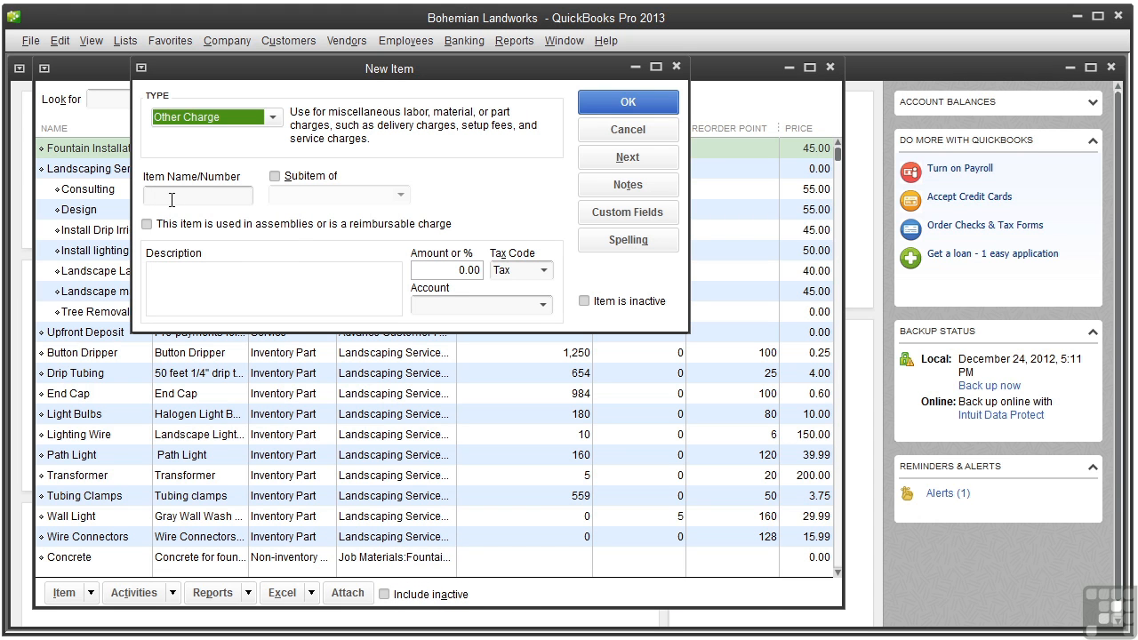
{"action": "left_click", "coordinate": [158, 198]}
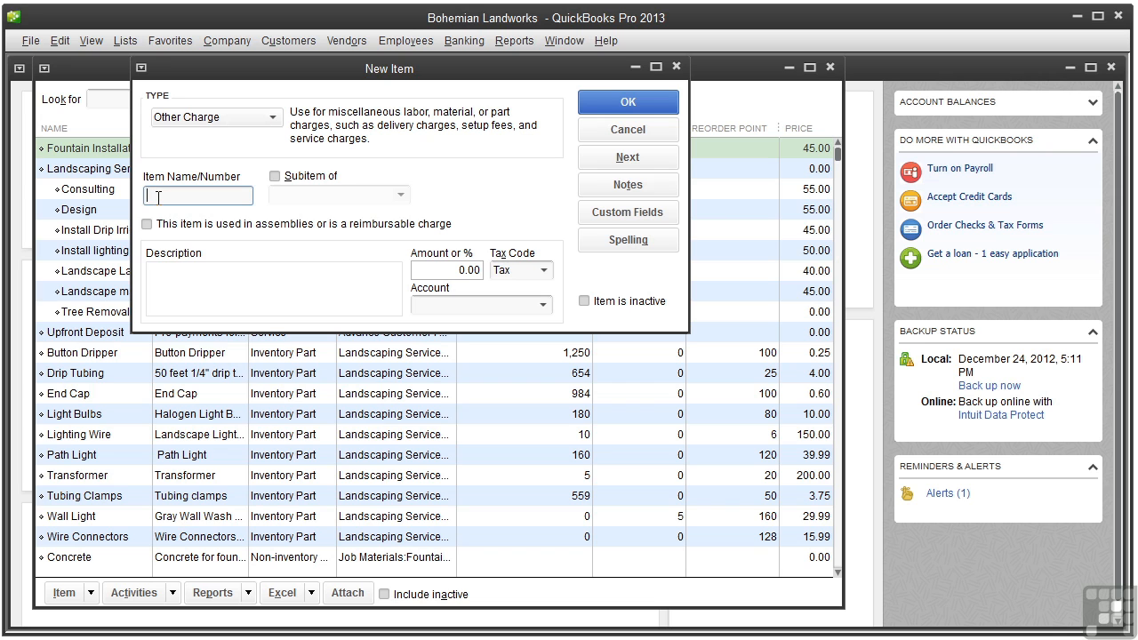
{"action": "type", "text": "Bad Check"}
Set the Bad Check item's tax code to Non and its account to Checking, and save it to continue with another item
{"action": "left_click", "coordinate": [545, 271]}
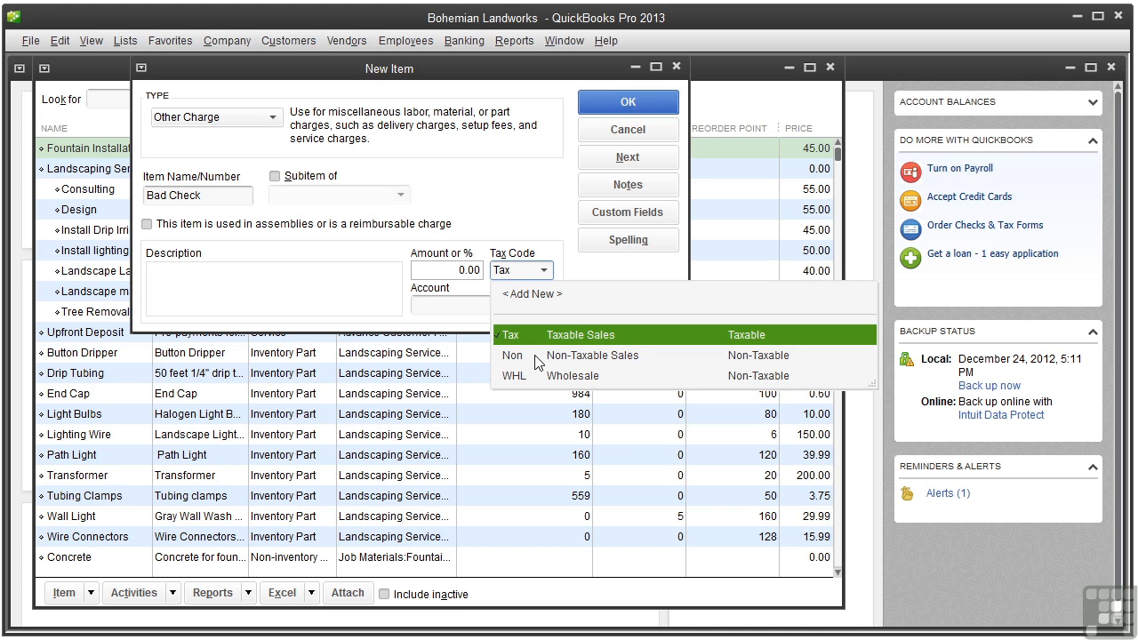
{"action": "left_click", "coordinate": [536, 354]}
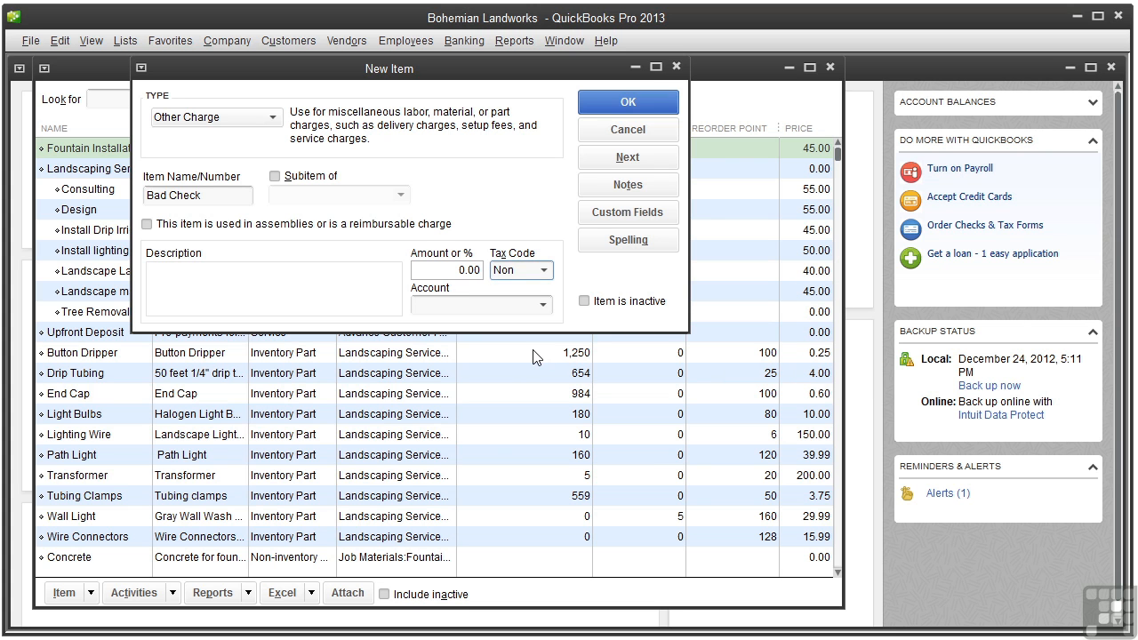
{"action": "left_click", "coordinate": [545, 305]}
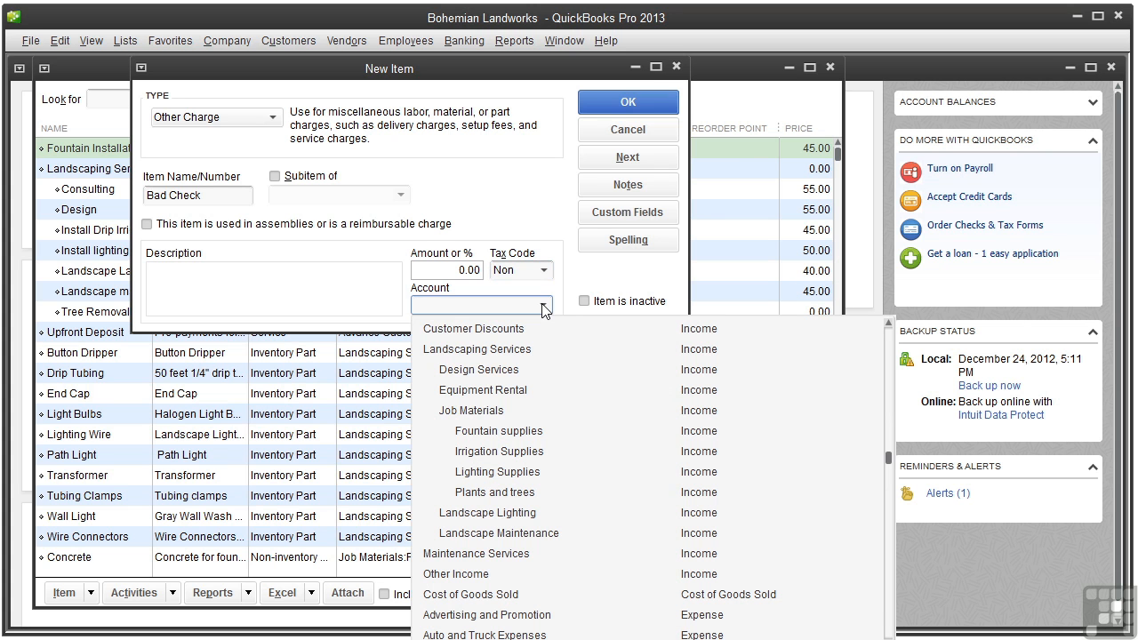
{"action": "left_click_drag", "start_coordinate": [877, 463], "coordinate": [878, 339]}
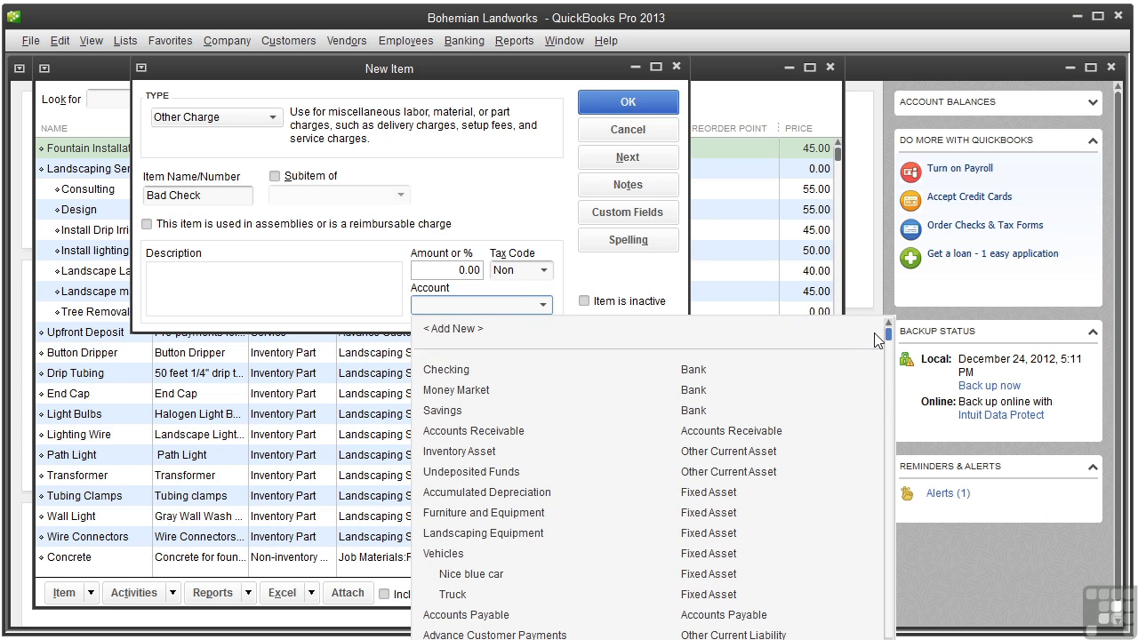
{"action": "left_click", "coordinate": [481, 370]}
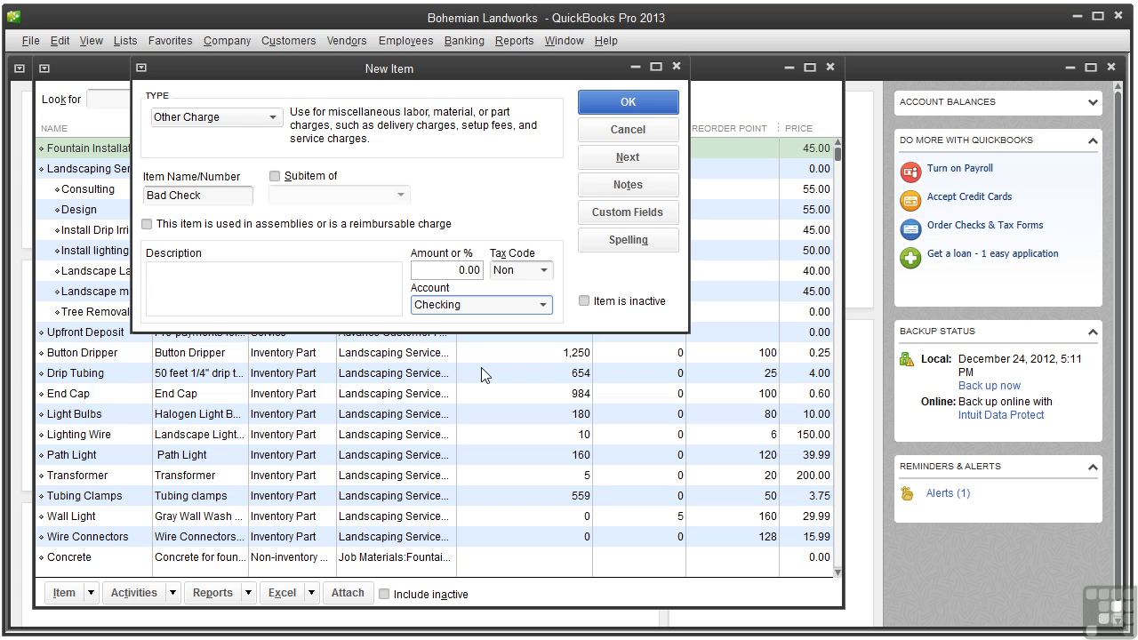
{"action": "left_click", "coordinate": [626, 158]}
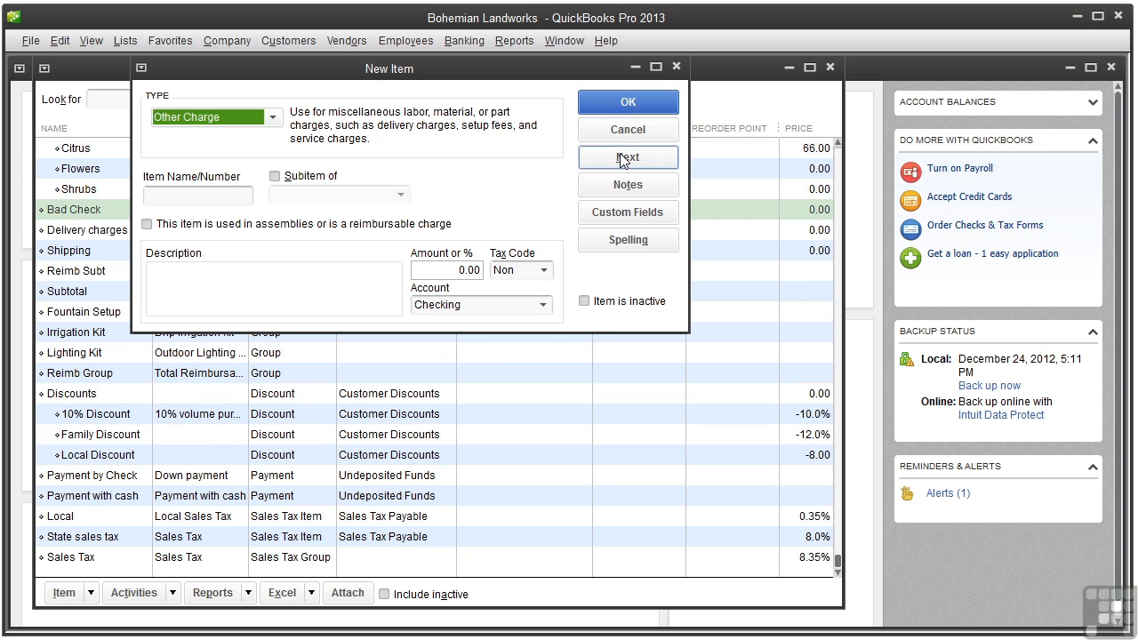
Create an Other Charge item named Bad Check Fees on the Bank Service Charges account, save it and close the item list
{"action": "left_click", "coordinate": [164, 195]}
{"action": "type", "text": "Bad Check Fees"}
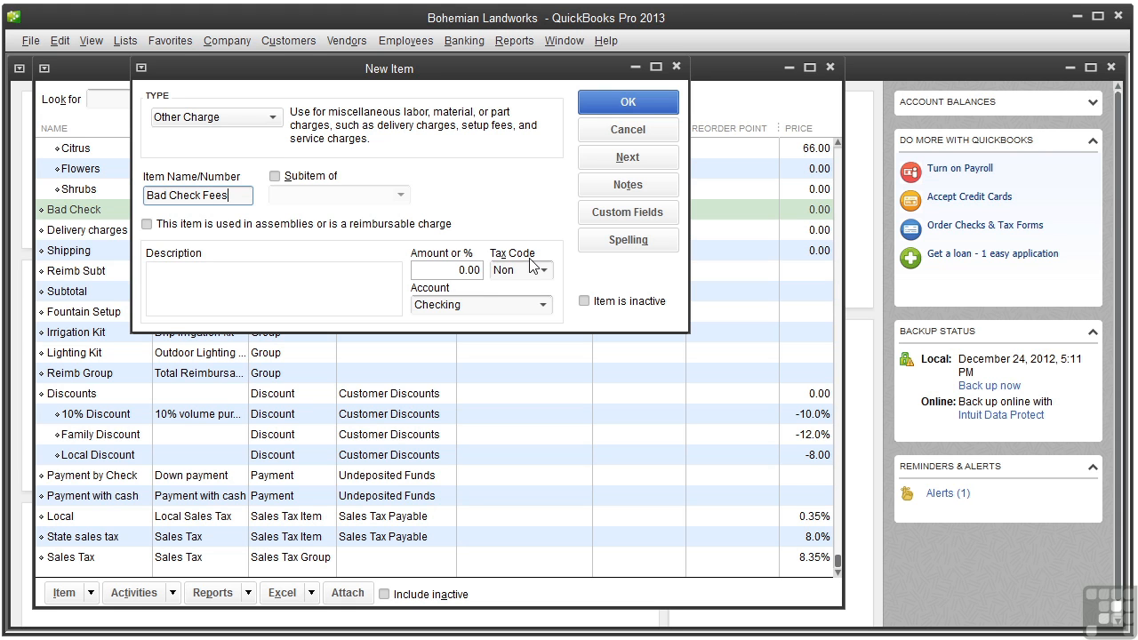
{"action": "left_click", "coordinate": [542, 305]}
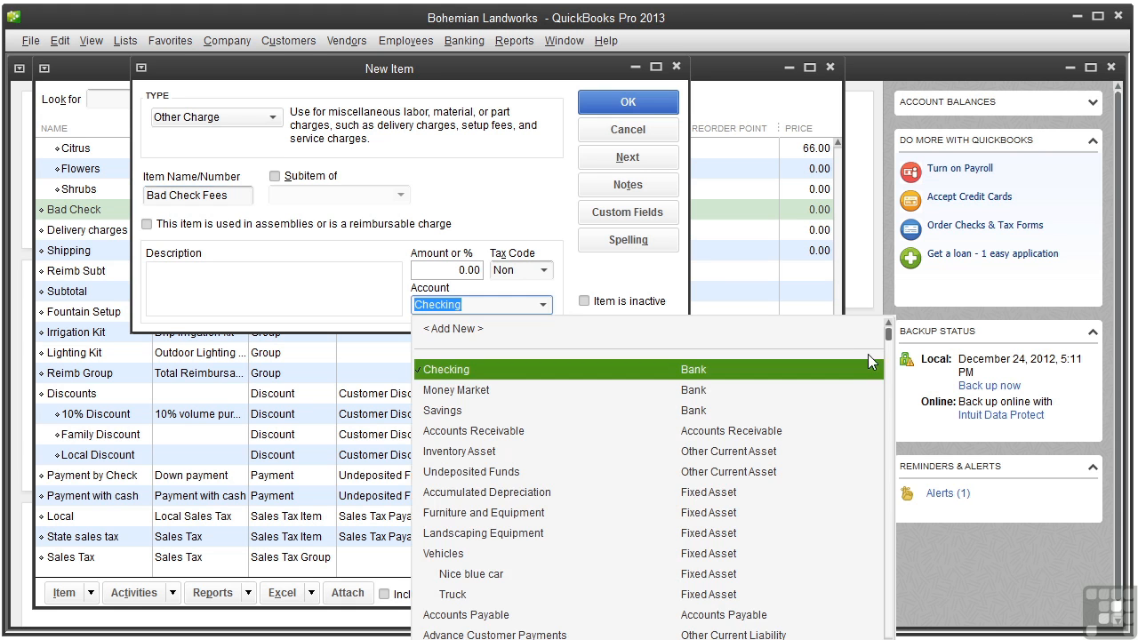
{"action": "scroll", "coordinate": [888, 356], "scroll_direction": "down", "scroll_amount": 1}
{"action": "left_click_drag", "start_coordinate": [888, 355], "coordinate": [880, 543]}
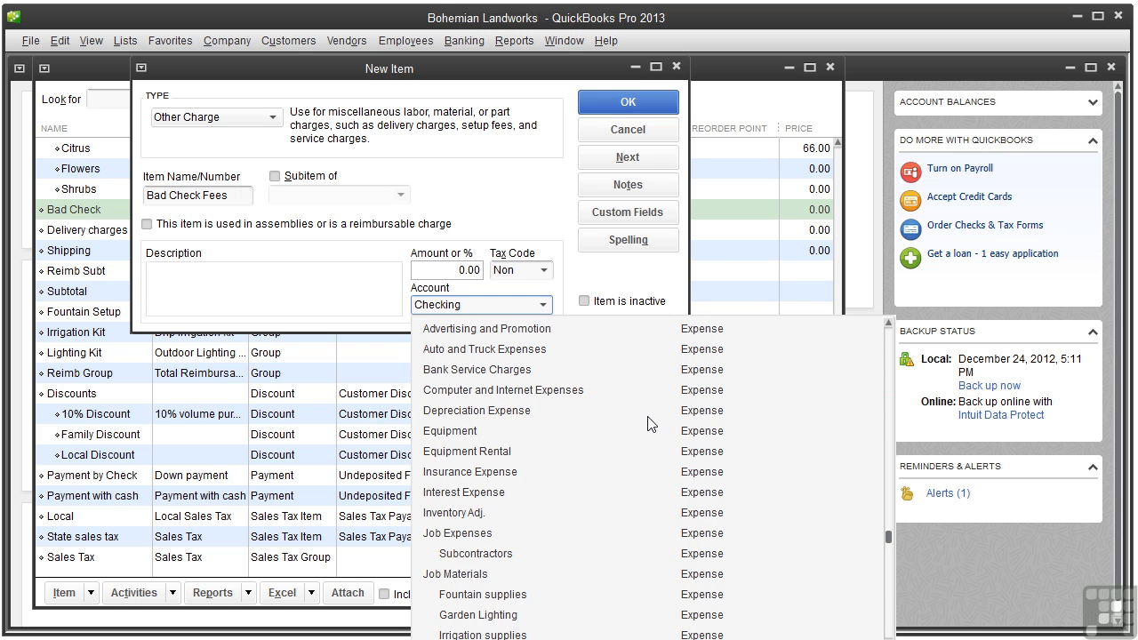
{"action": "left_click", "coordinate": [517, 371]}
{"action": "left_click", "coordinate": [516, 371]}
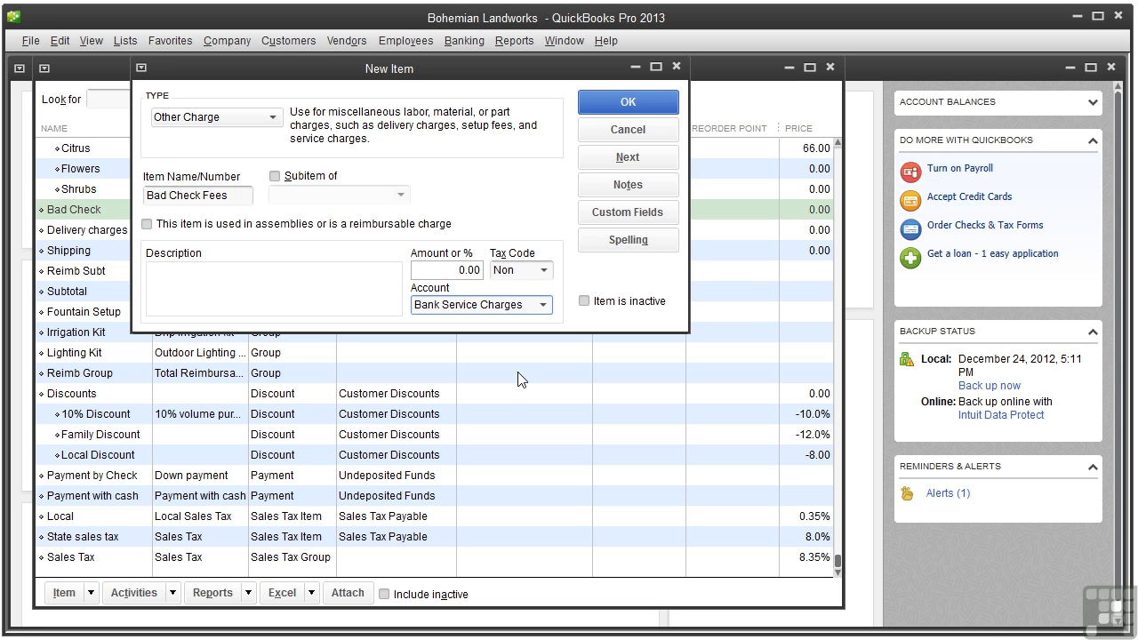
{"action": "left_click", "coordinate": [600, 103]}
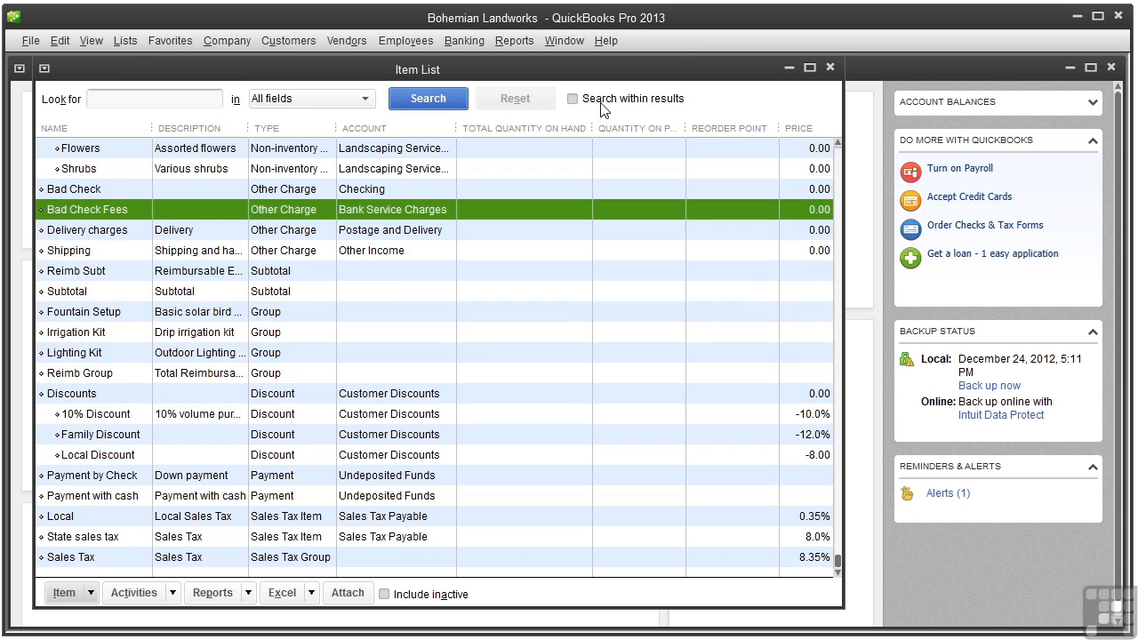
{"action": "left_click", "coordinate": [830, 68]}
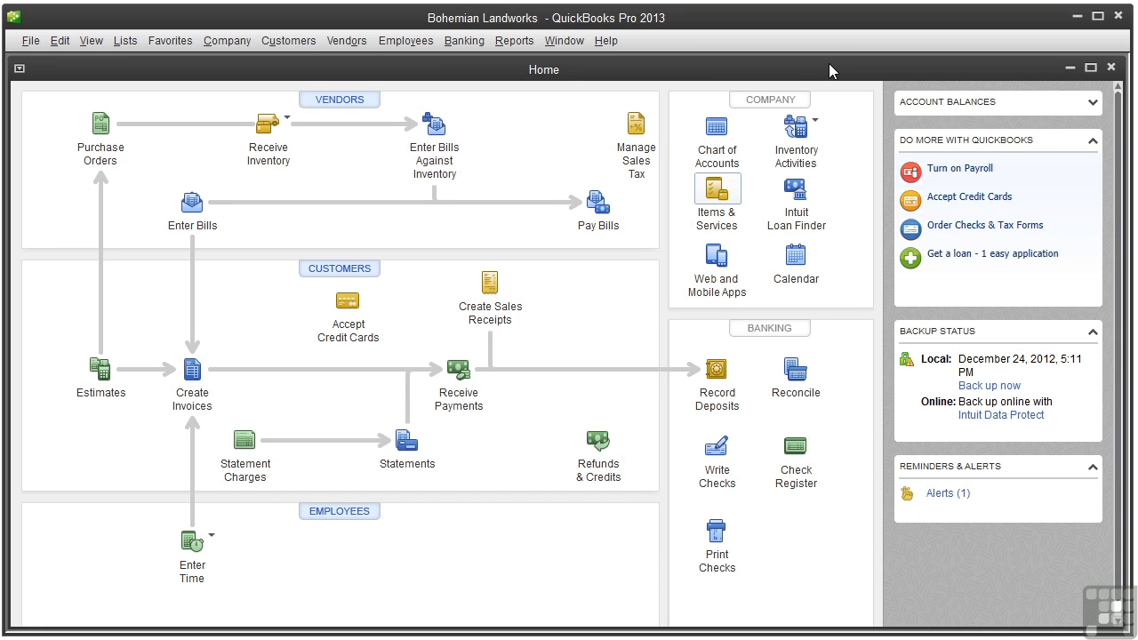
Start an invoice dated 01/31/2013 for the customer whose jobs are Install drip irrigation and Install fountain
{"action": "left_click", "coordinate": [204, 397]}
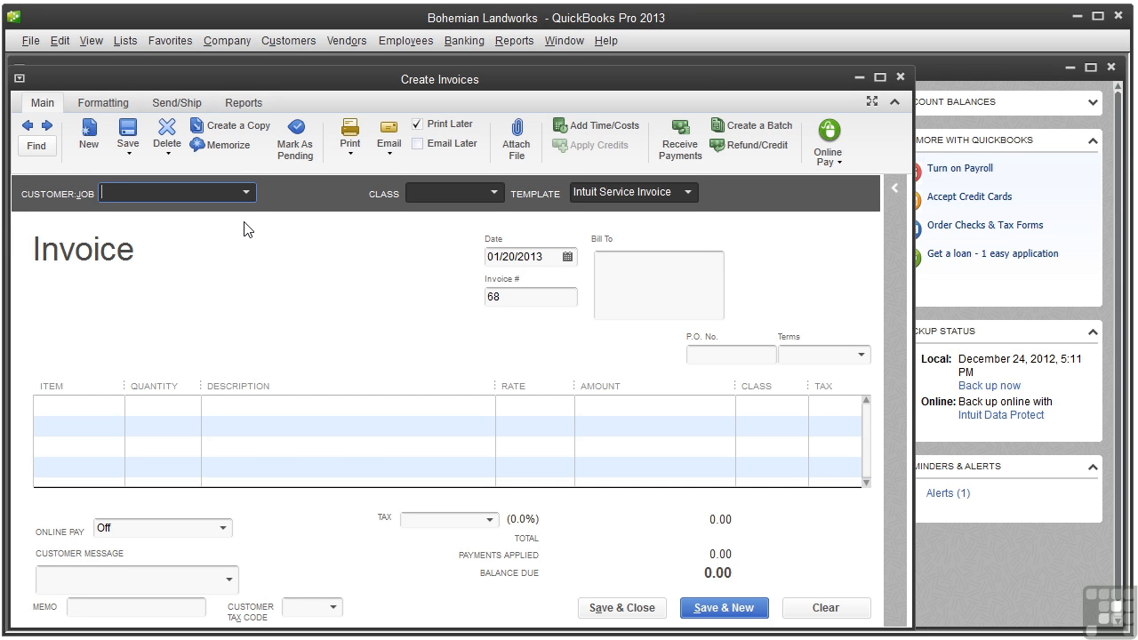
{"action": "left_click", "coordinate": [245, 193]}
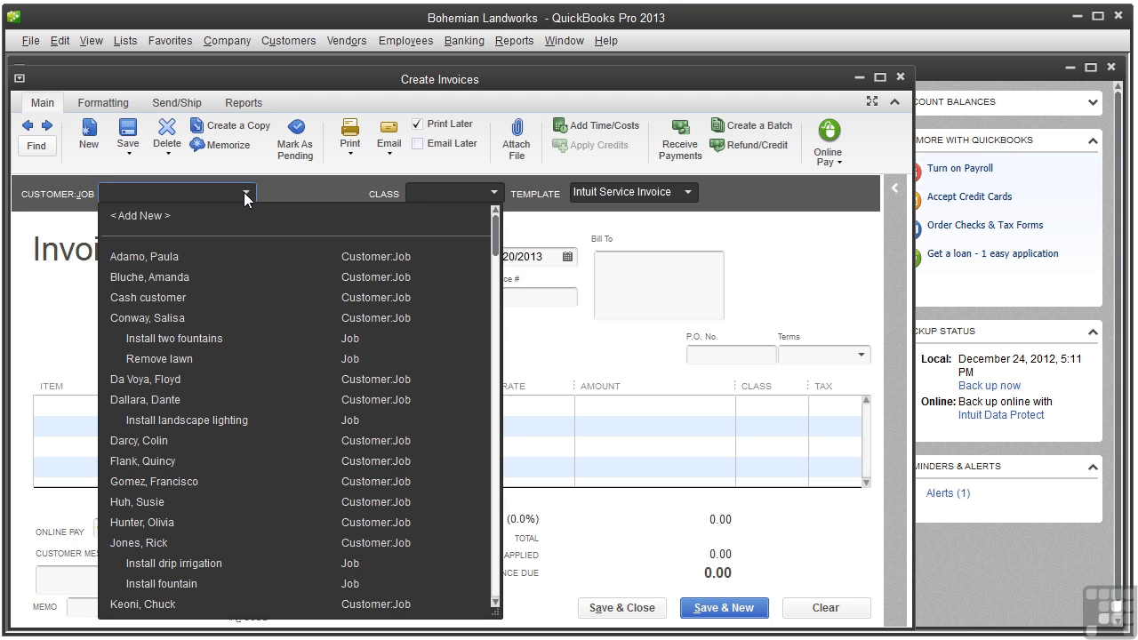
{"action": "left_click", "coordinate": [228, 542]}
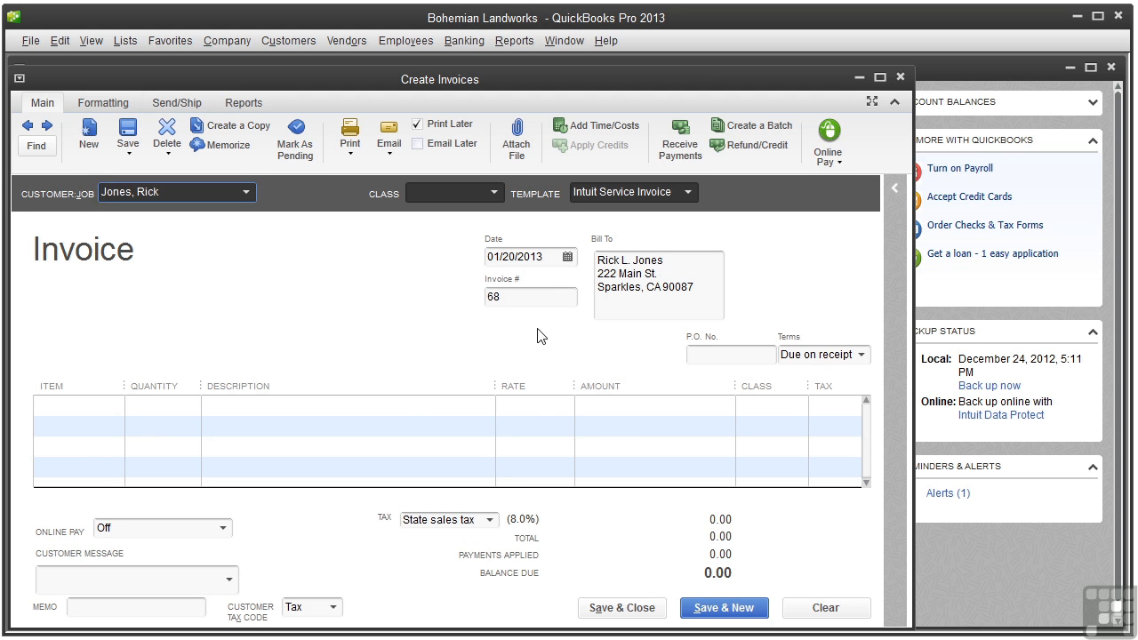
{"action": "left_click", "coordinate": [567, 257]}
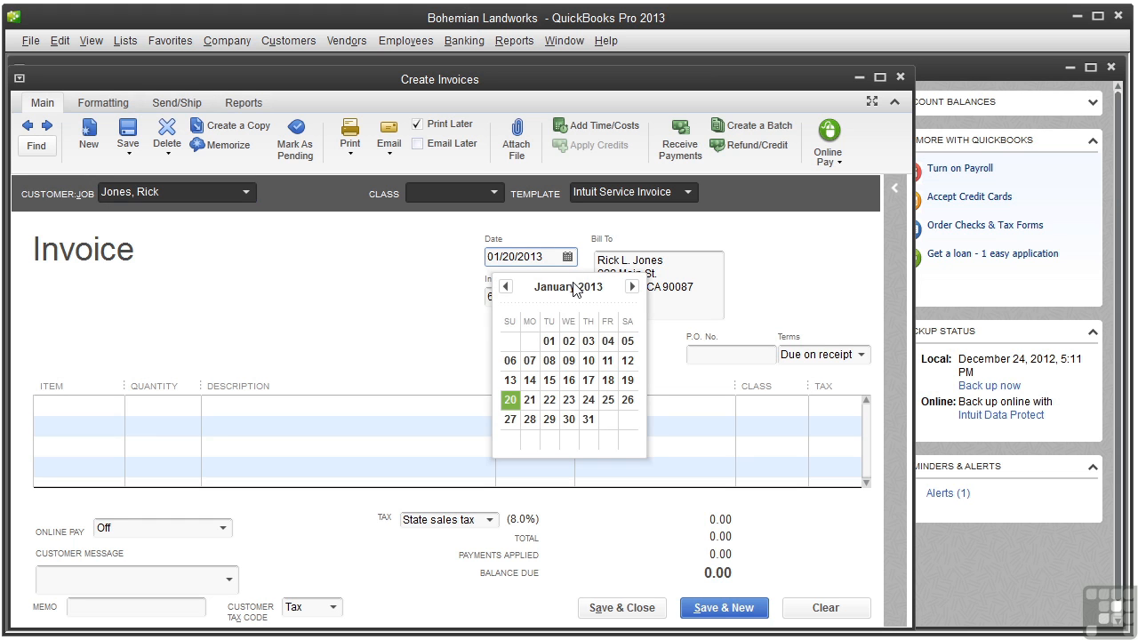
{"action": "left_click", "coordinate": [591, 418]}
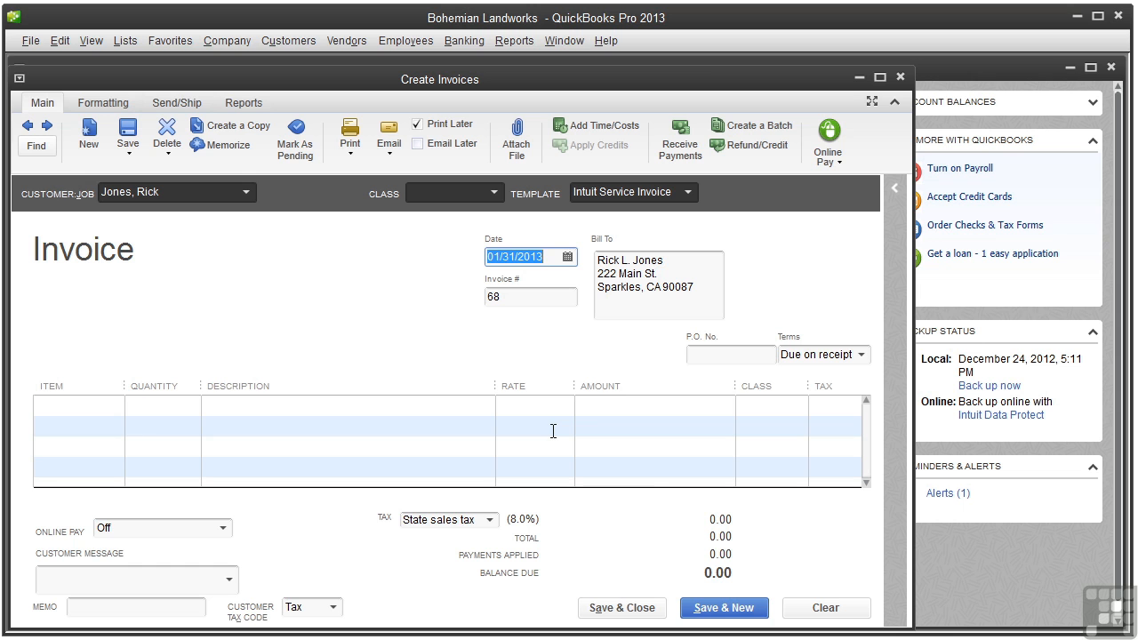
Add the Bad Check item as the invoice's first line with an amount of 647.64
{"action": "left_click", "coordinate": [116, 407]}
{"action": "left_click", "coordinate": [117, 407]}
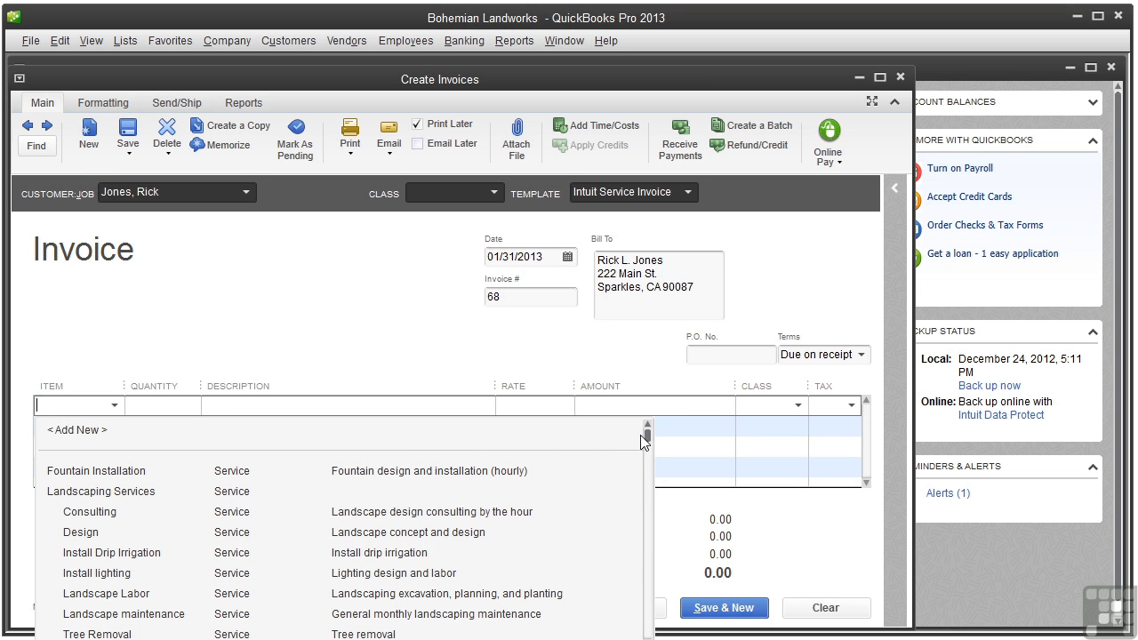
{"action": "left_click_drag", "start_coordinate": [648, 435], "coordinate": [646, 567]}
{"action": "left_click", "coordinate": [283, 569]}
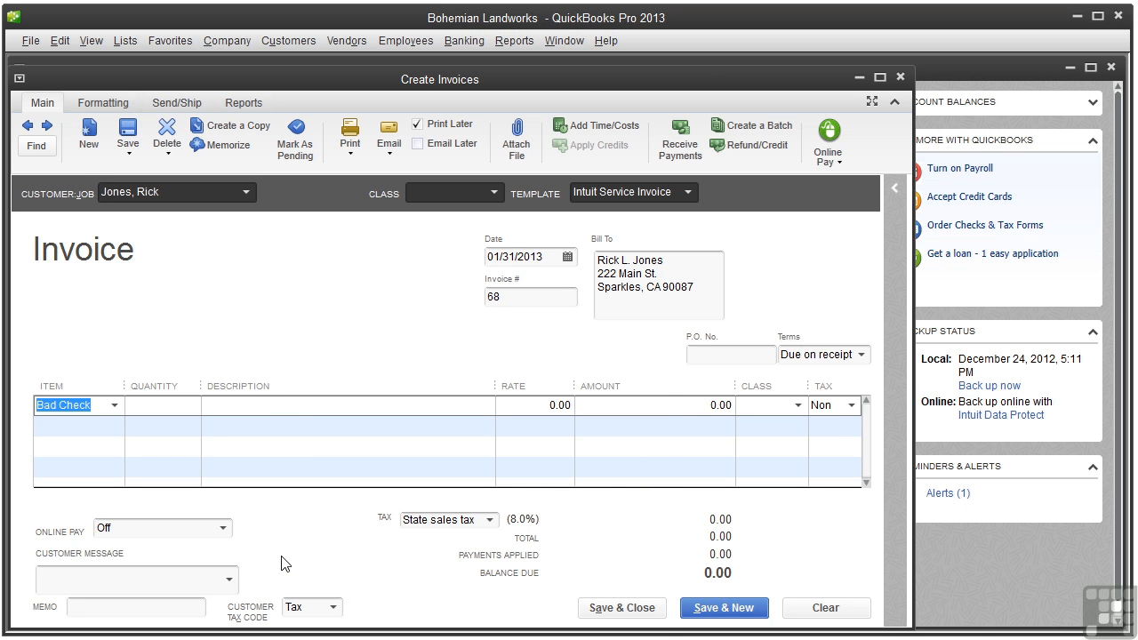
{"action": "left_click", "coordinate": [699, 407]}
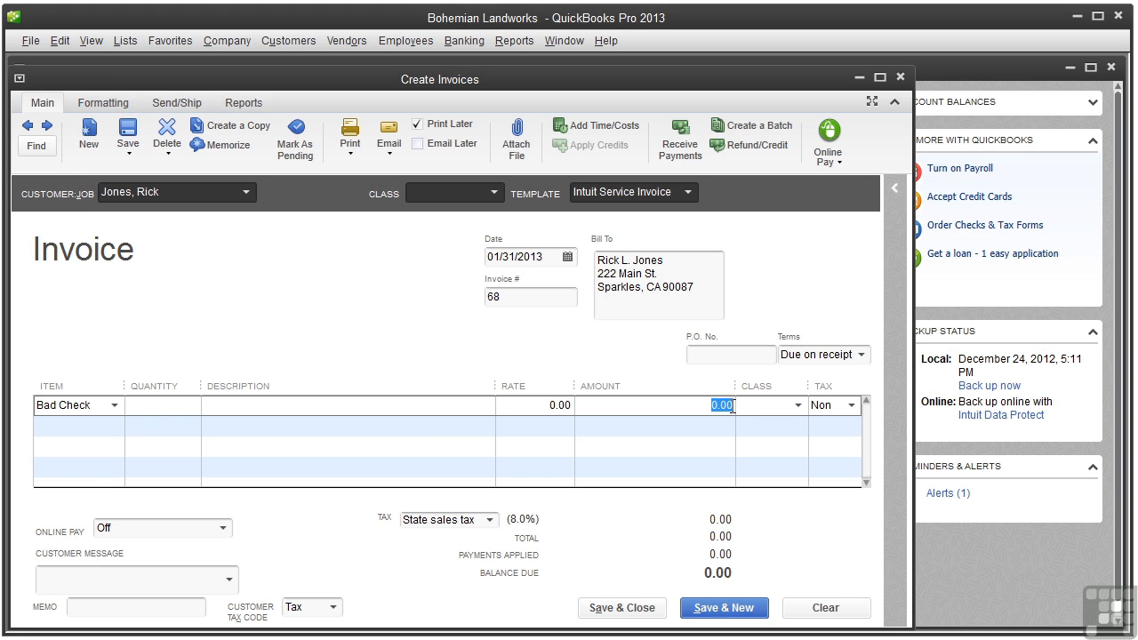
{"action": "type", "text": "647.64"}
Add Bad Check Fees as the second invoice line, accept the expense account use, enter the fee amount, and save and close the invoice
{"action": "left_click", "coordinate": [111, 425]}
{"action": "left_click", "coordinate": [113, 426]}
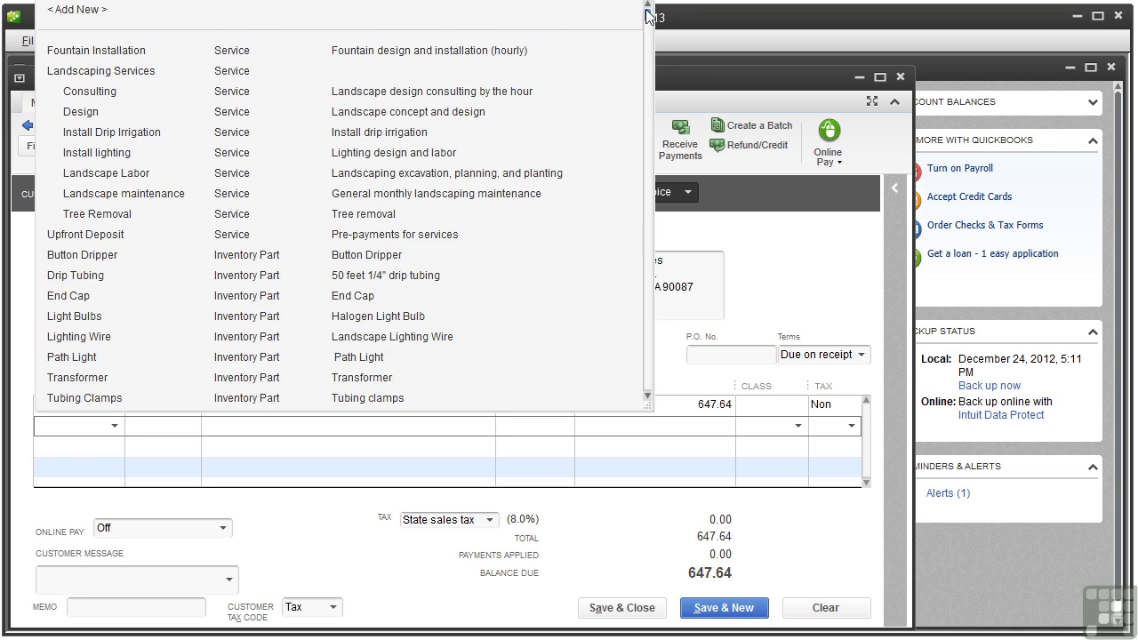
{"action": "scroll", "coordinate": [603, 241], "scroll_direction": "down", "scroll_amount": 5}
{"action": "scroll", "coordinate": [602, 242], "scroll_direction": "down", "scroll_amount": 1}
{"action": "left_click", "coordinate": [221, 338]}
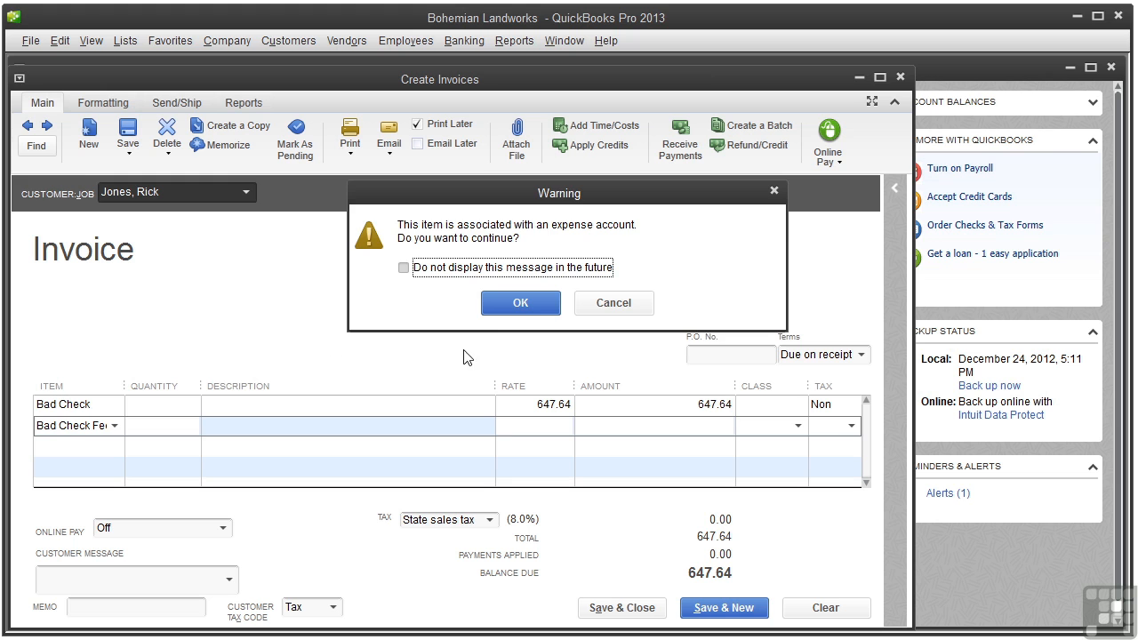
{"action": "left_click", "coordinate": [522, 299]}
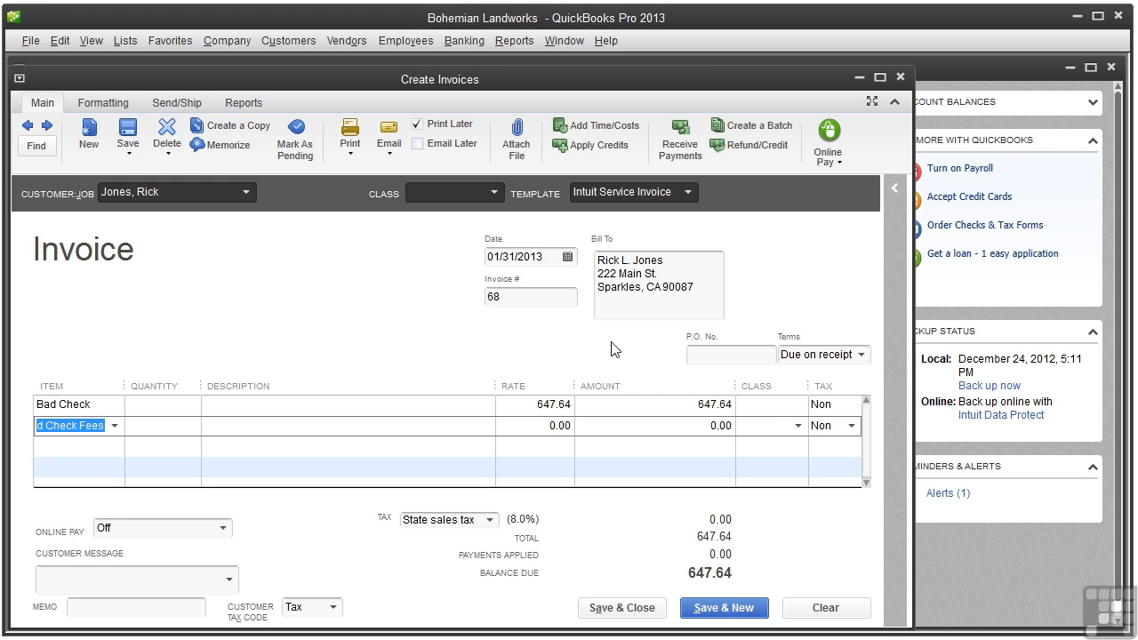
{"action": "left_click", "coordinate": [711, 428]}
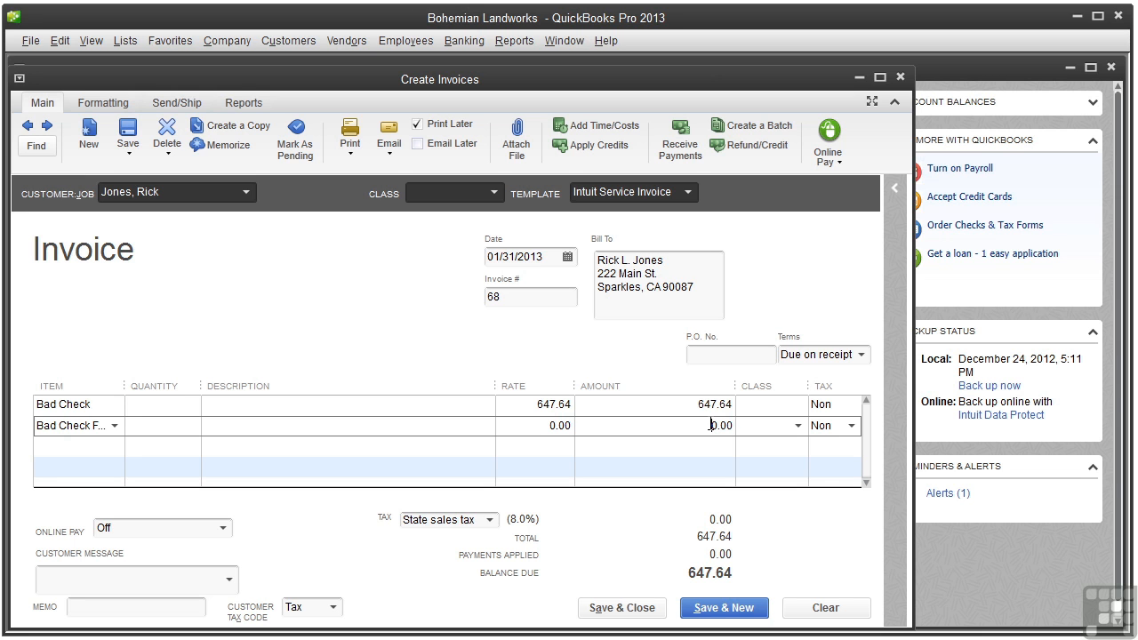
{"action": "type", "text": "3"}
{"action": "left_click", "coordinate": [622, 608]}
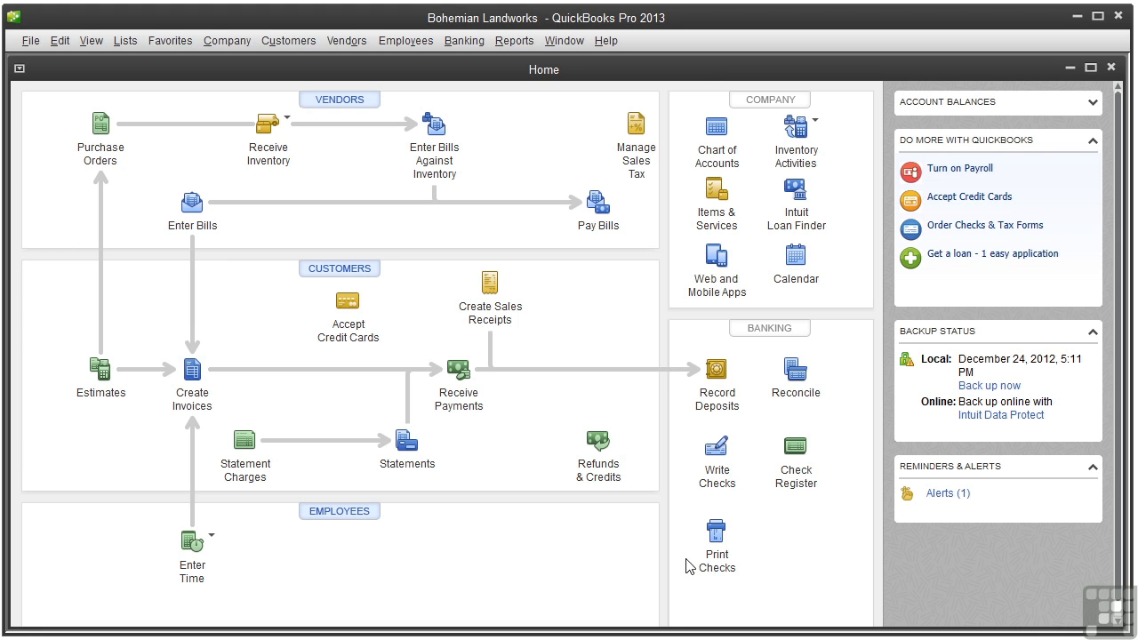
Open the Checking account register and enter a new transaction dated 01/25/2013 with a payment of 30.00
{"action": "left_click", "coordinate": [797, 474]}
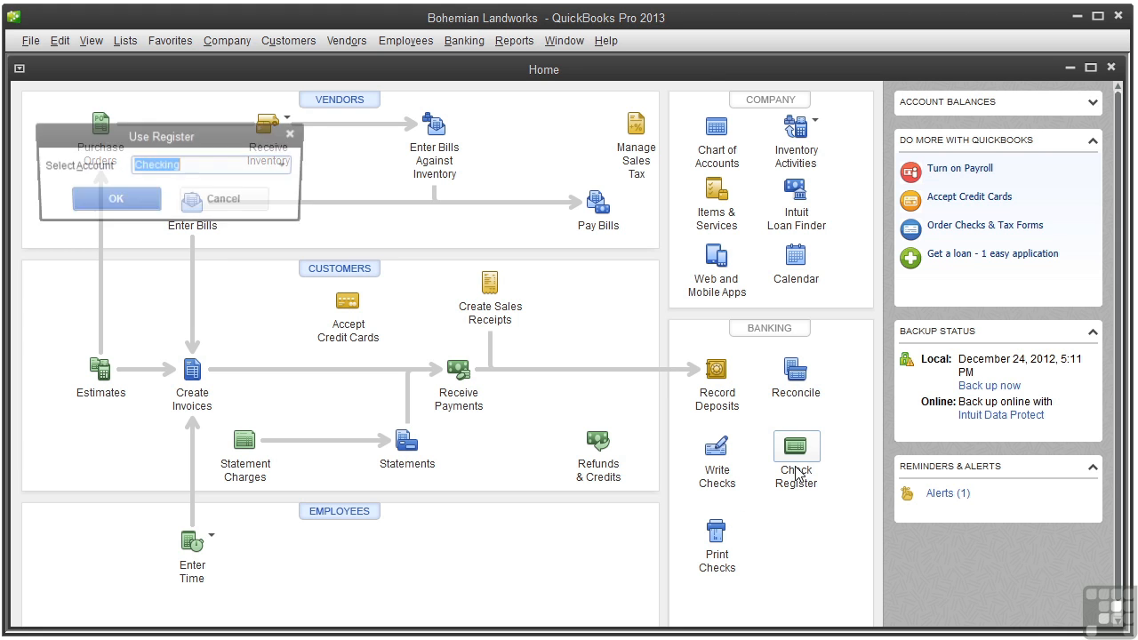
{"action": "left_click", "coordinate": [120, 202]}
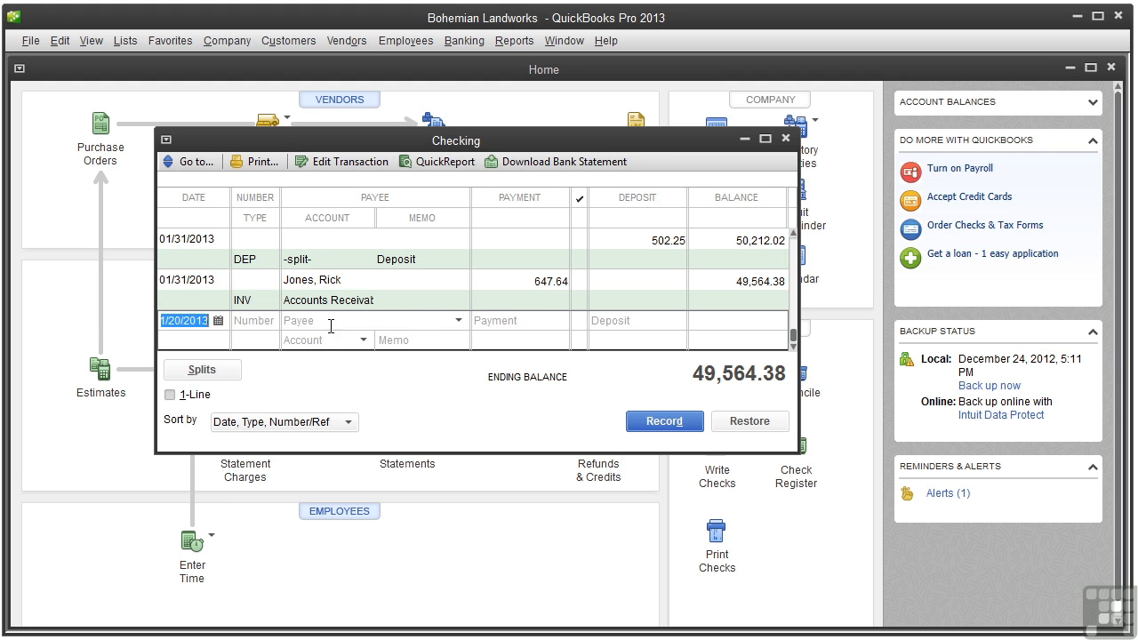
{"action": "left_click", "coordinate": [218, 321]}
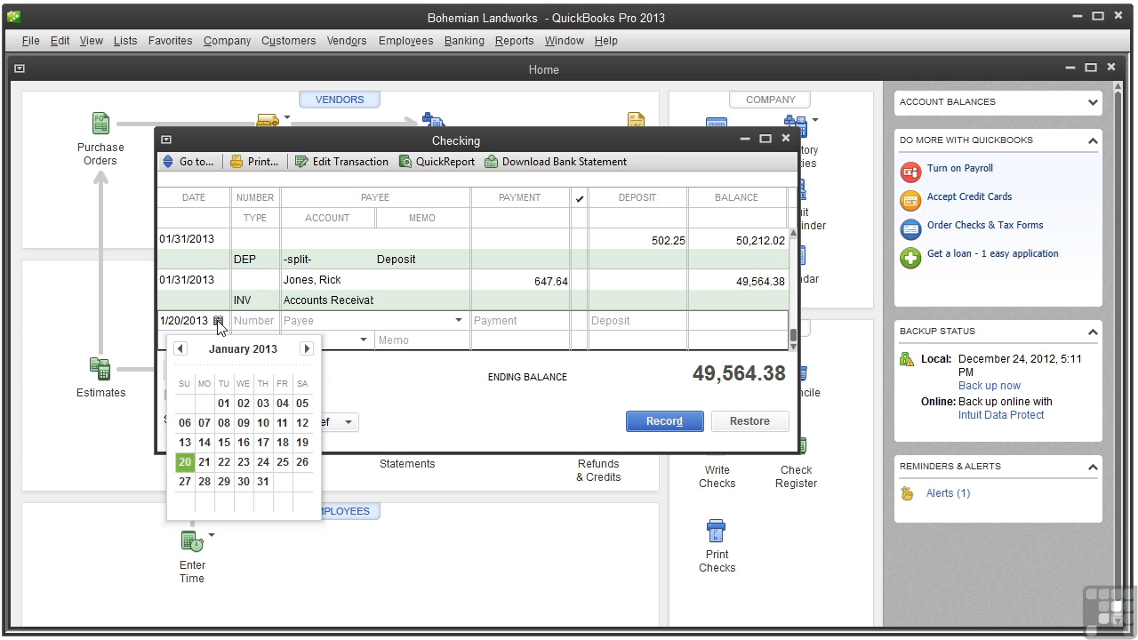
{"action": "left_click", "coordinate": [282, 463]}
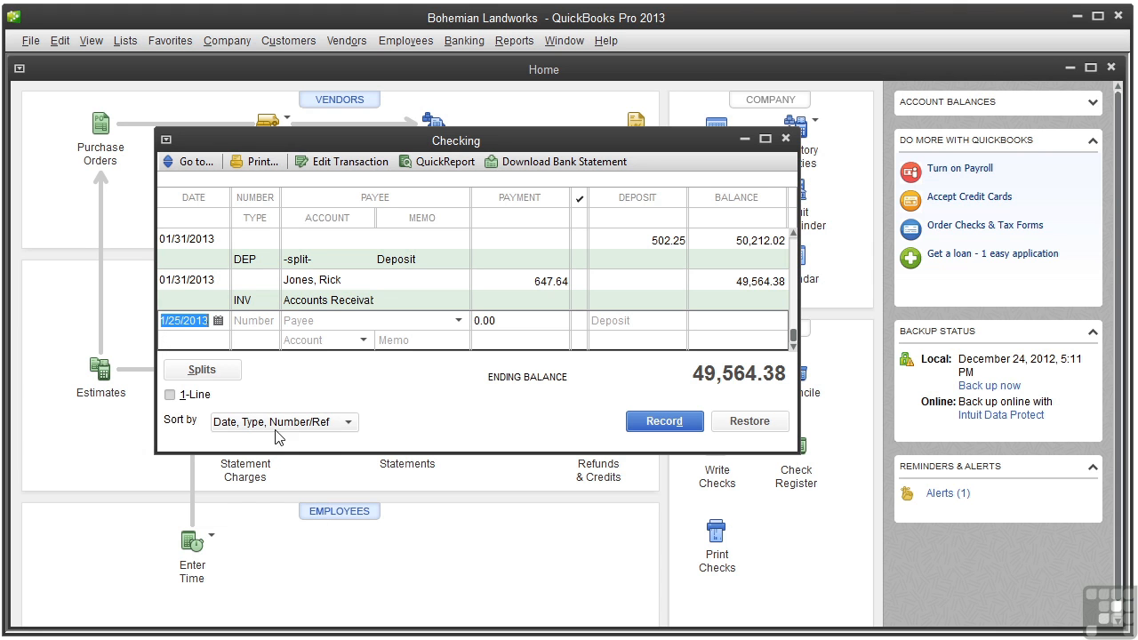
{"action": "left_click", "coordinate": [542, 321]}
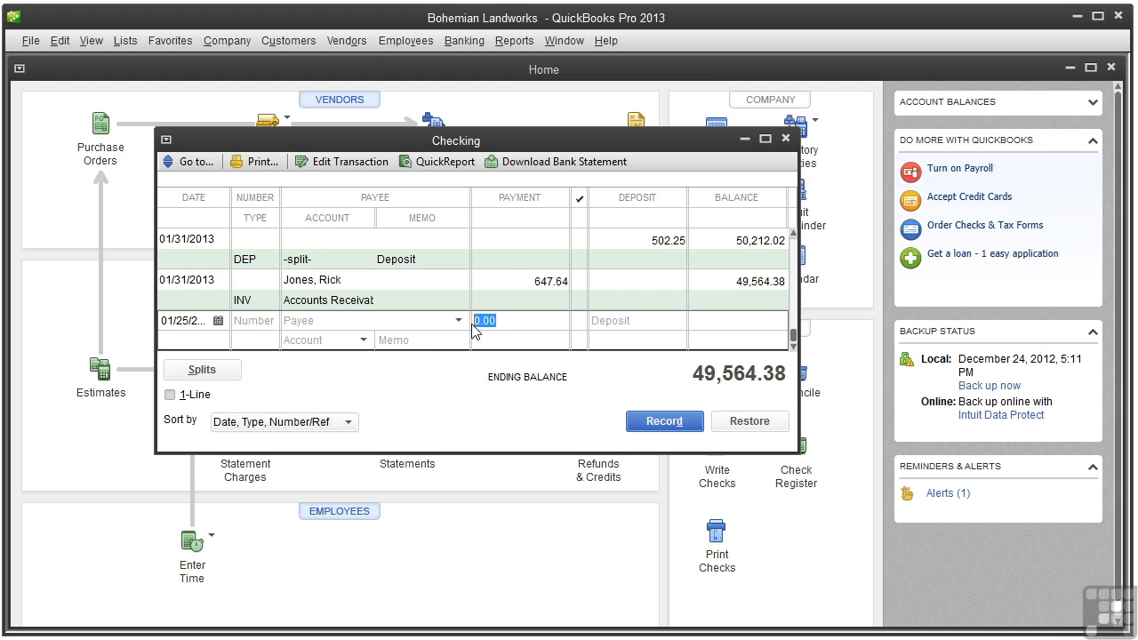
{"action": "type", "text": "30"}
Split the 30.00 payment to the Bank Service Charges account and assign it to the customer from the 647.64 register entry
{"action": "left_click", "coordinate": [202, 370]}
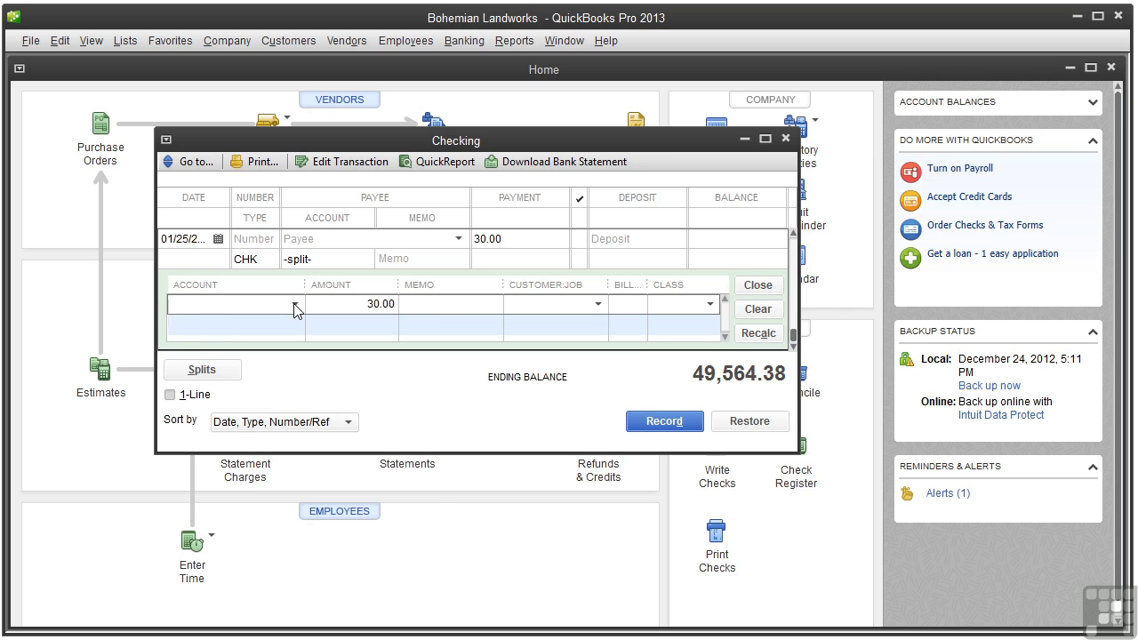
{"action": "left_click", "coordinate": [294, 304]}
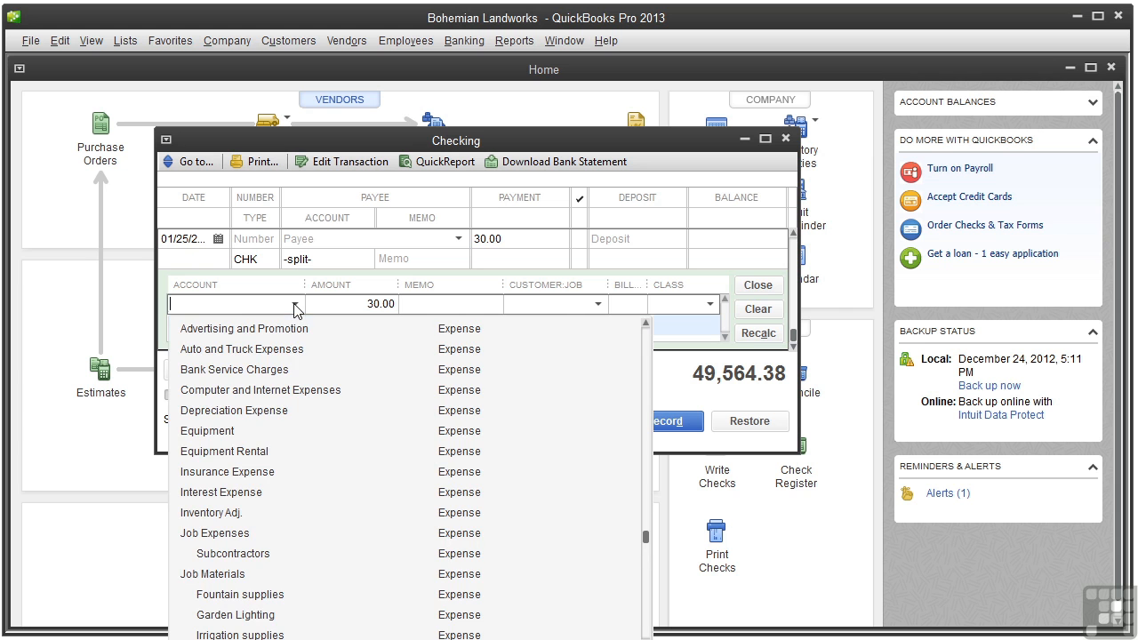
{"action": "left_click", "coordinate": [276, 370]}
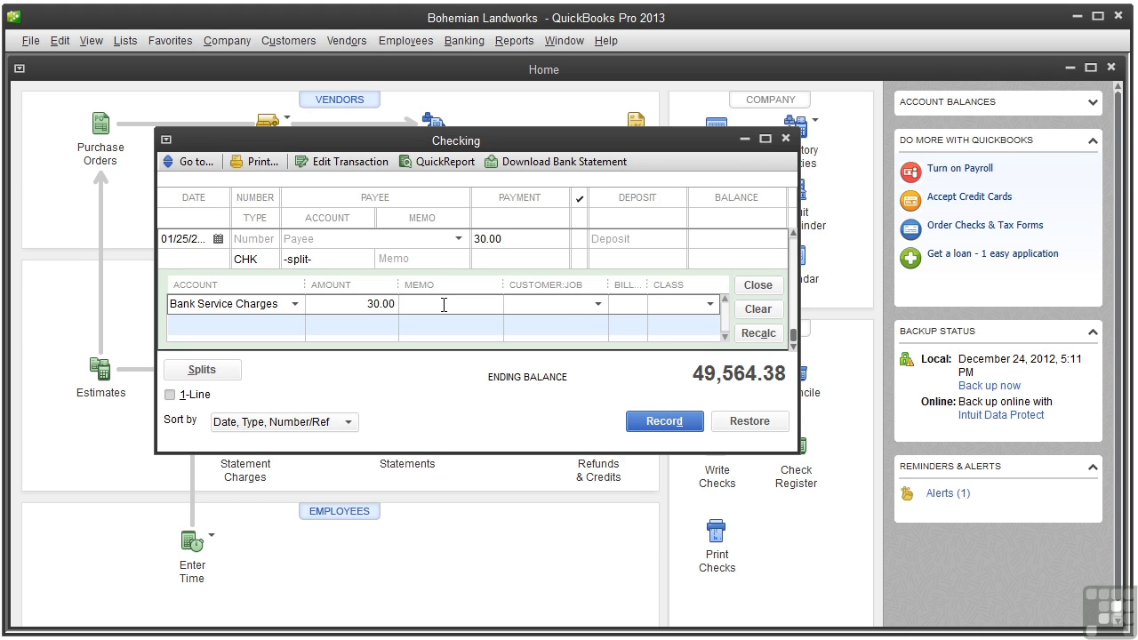
{"action": "left_click", "coordinate": [598, 304]}
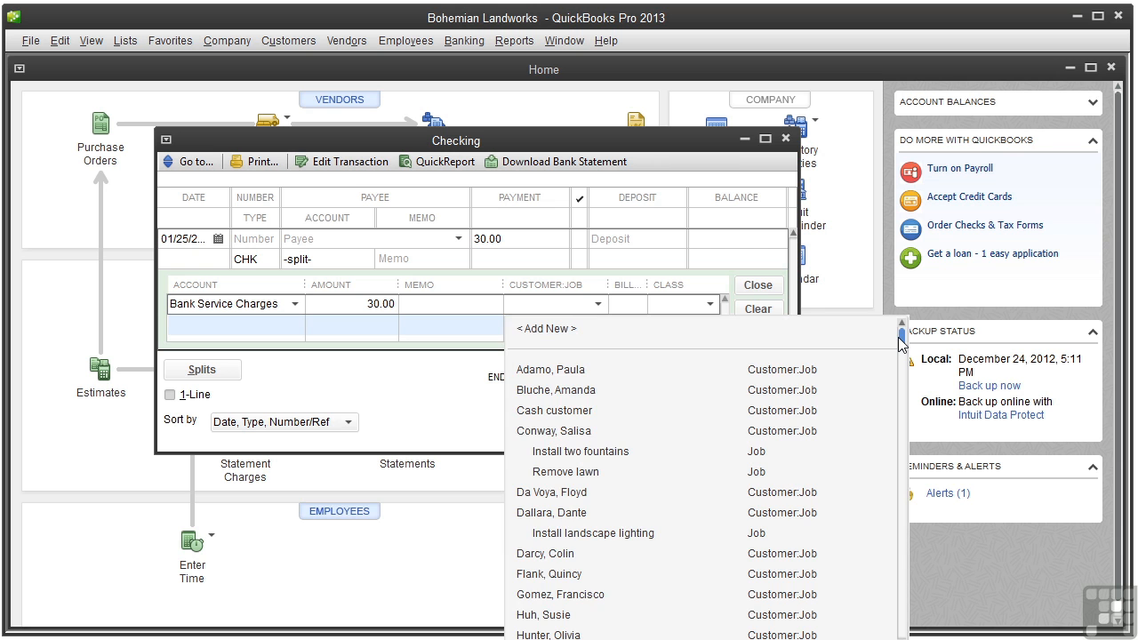
{"action": "left_click_drag", "start_coordinate": [902, 342], "coordinate": [757, 533]}
{"action": "left_click", "coordinate": [627, 558]}
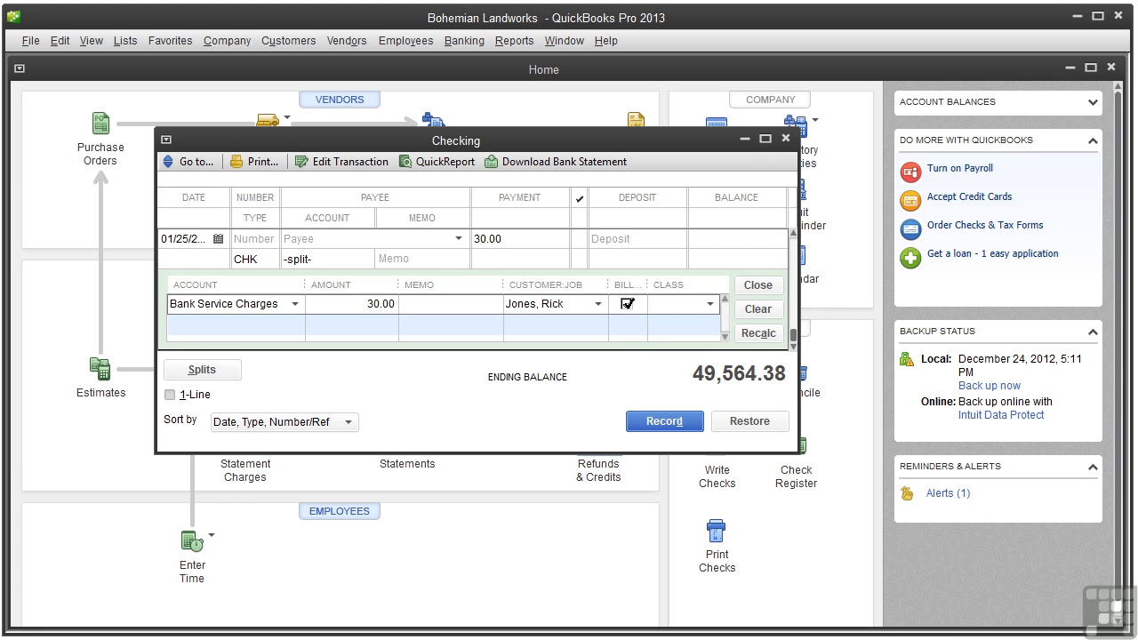
Make the bank fee split non-billable, then record the transaction and close the Checking register
{"action": "left_click", "coordinate": [628, 304]}
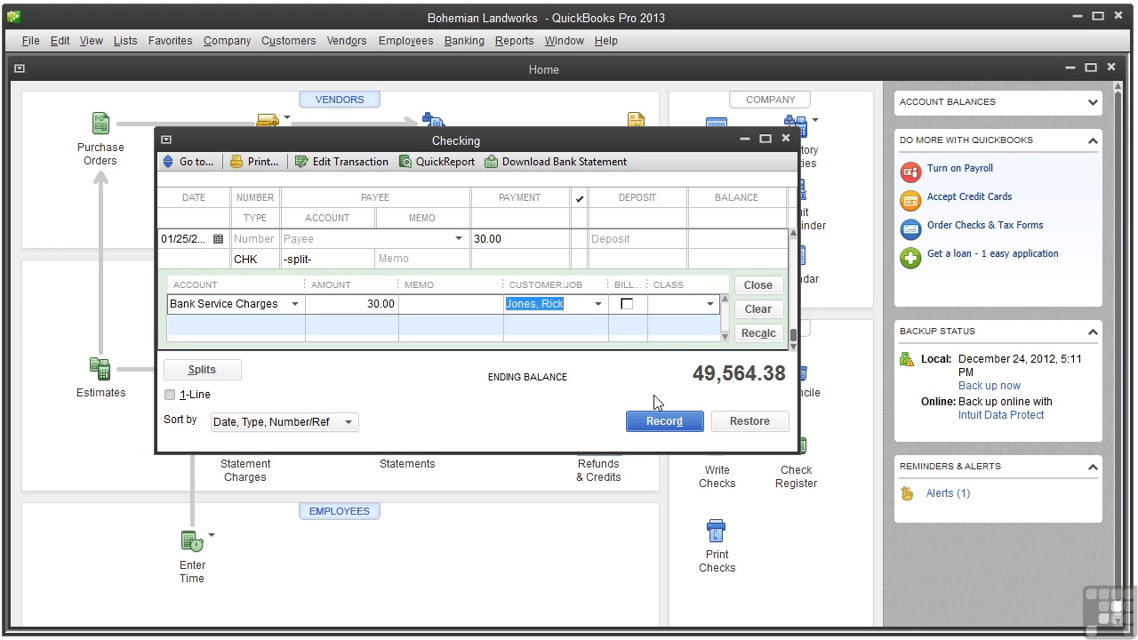
{"action": "left_click", "coordinate": [664, 421]}
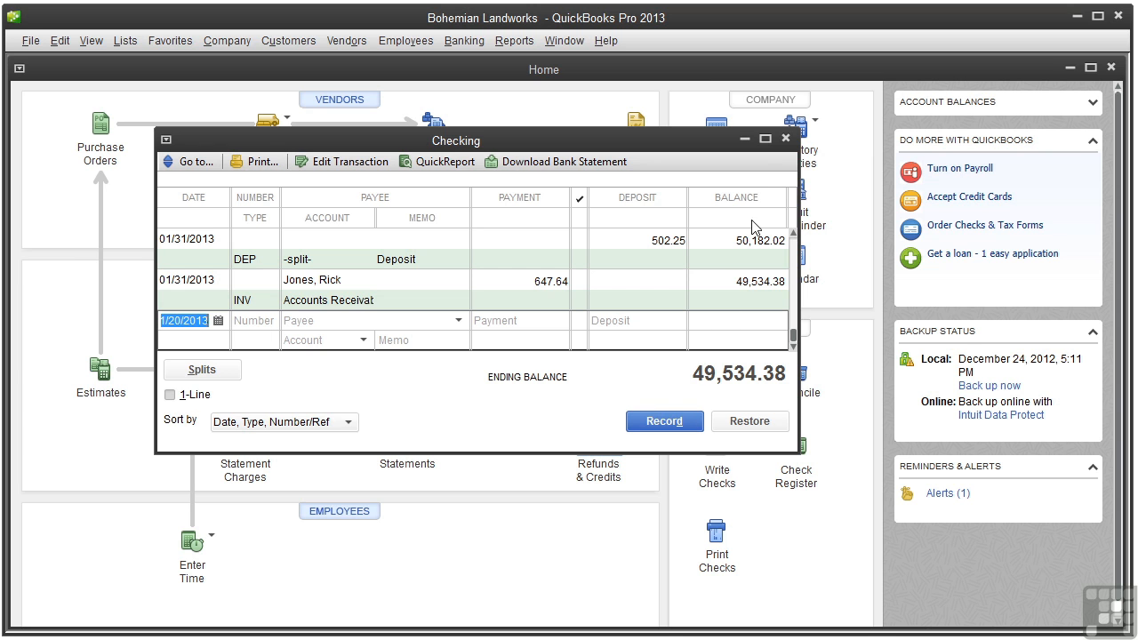
{"action": "left_click", "coordinate": [787, 139]}
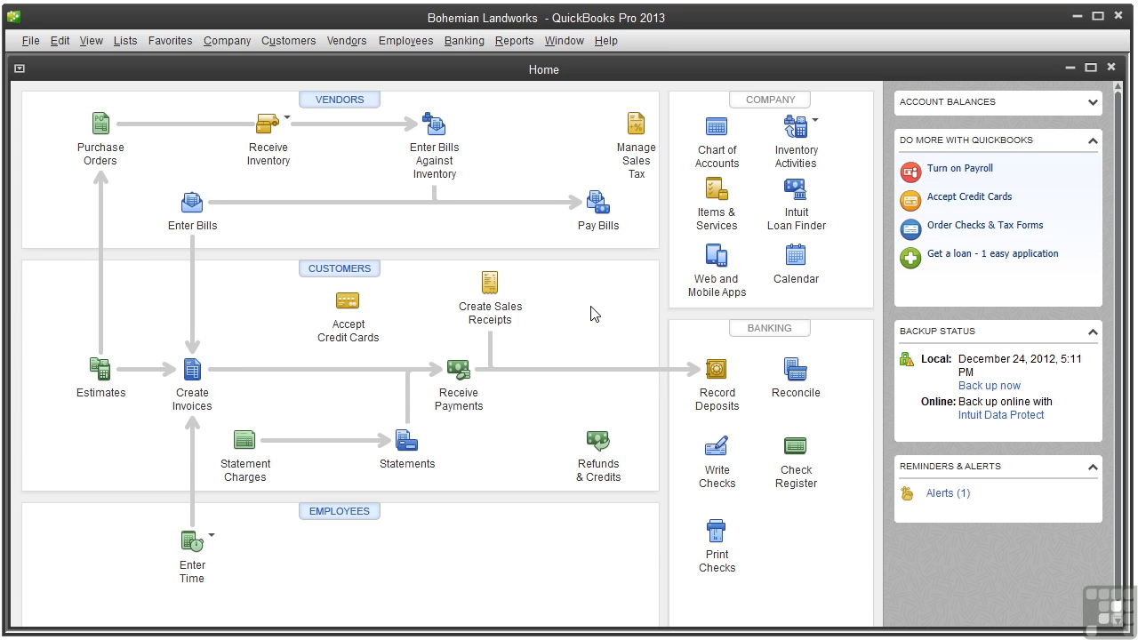